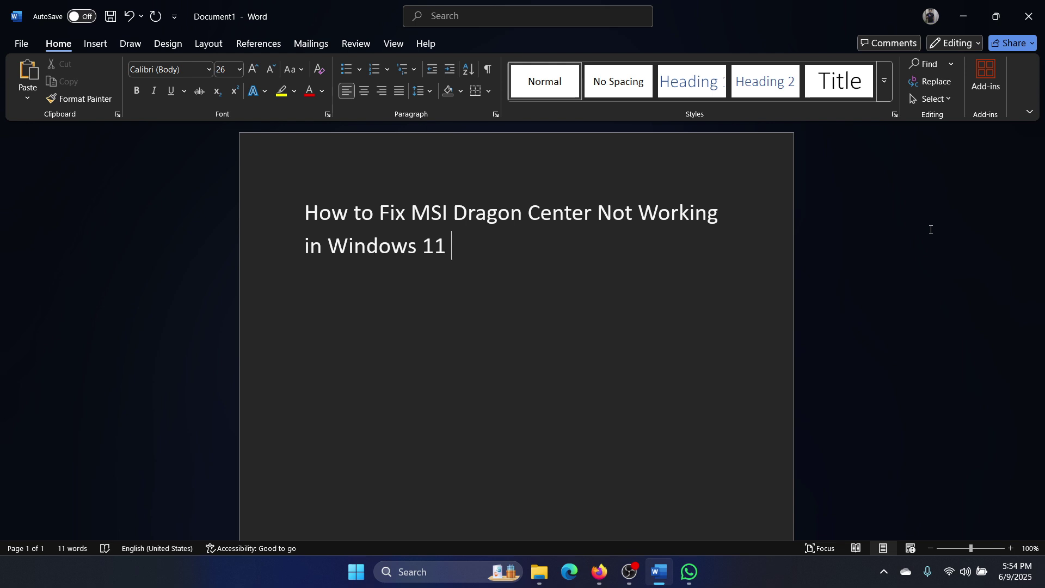
Search Windows for 'msi' and open MSI Center's app settings
{"action": "left_click", "coordinate": [411, 571]}
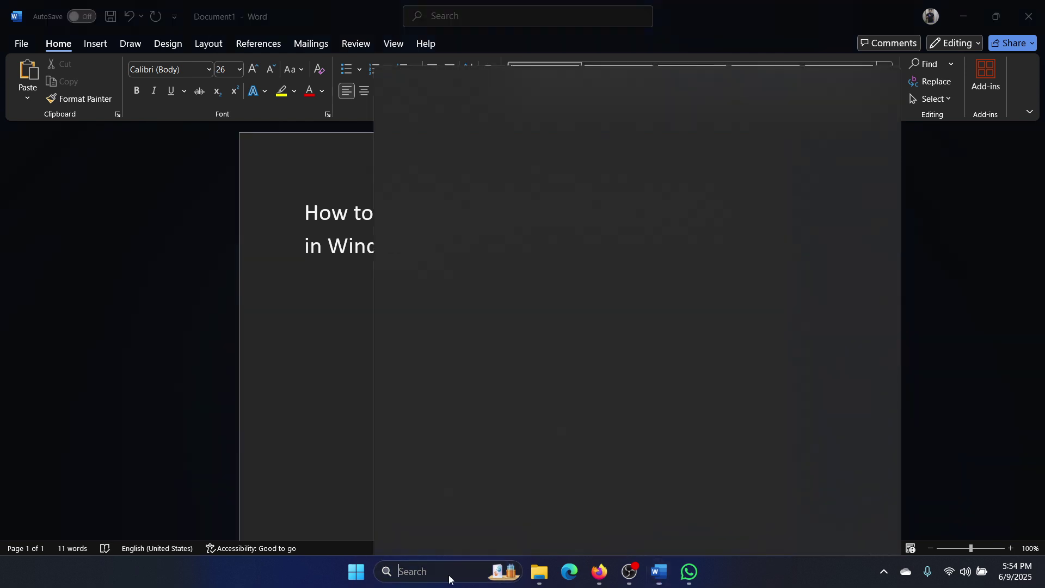
{"action": "type", "text": "msi"}
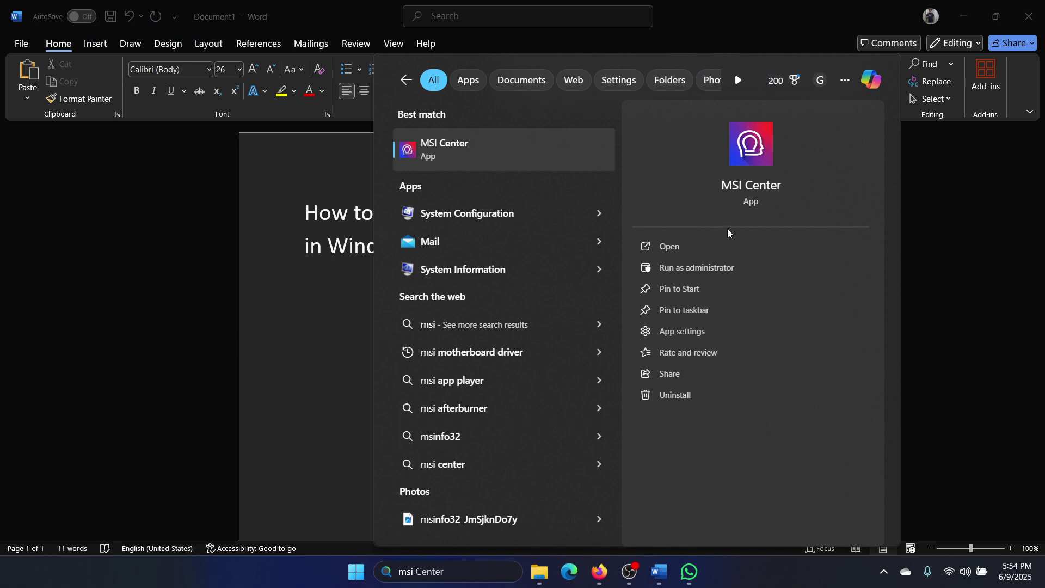
{"action": "left_click", "coordinate": [701, 333]}
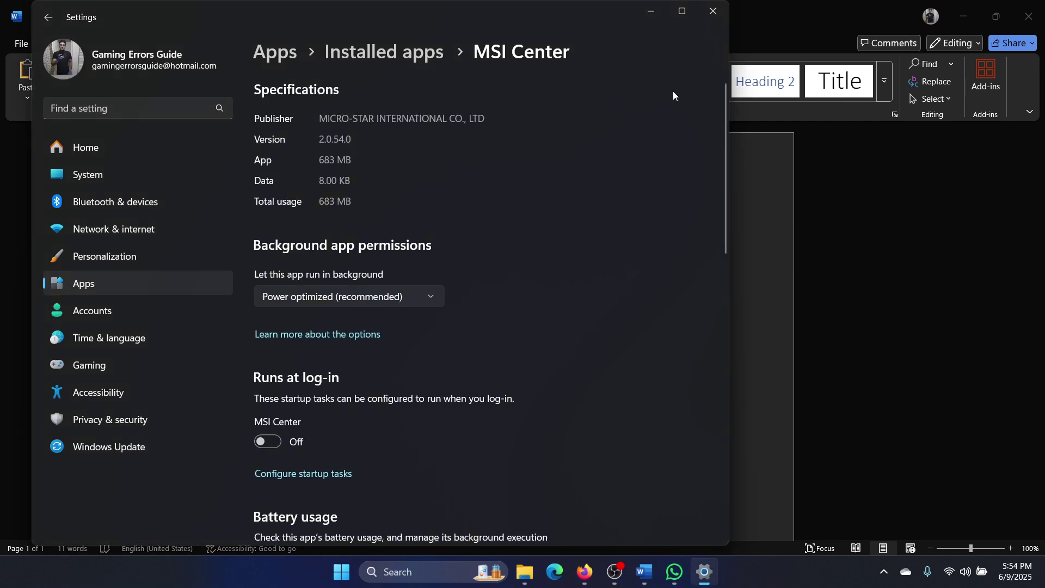
Maximize Settings, then repair MSI Center and reset it, confirming the reset
{"action": "left_click", "coordinate": [681, 14]}
{"action": "left_click_drag", "start_coordinate": [1040, 164], "coordinate": [1041, 343]}
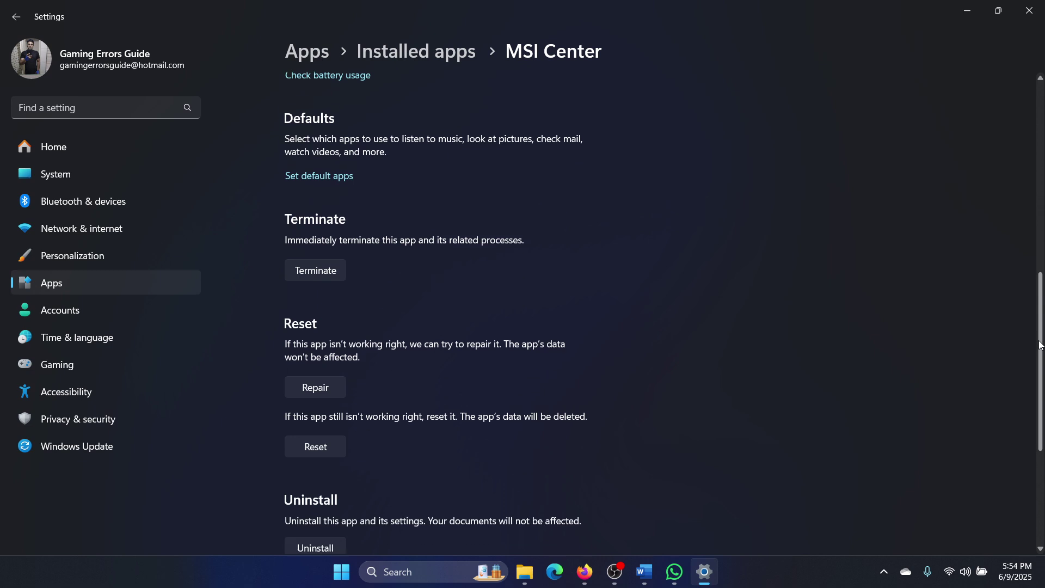
{"action": "left_click", "coordinate": [323, 381]}
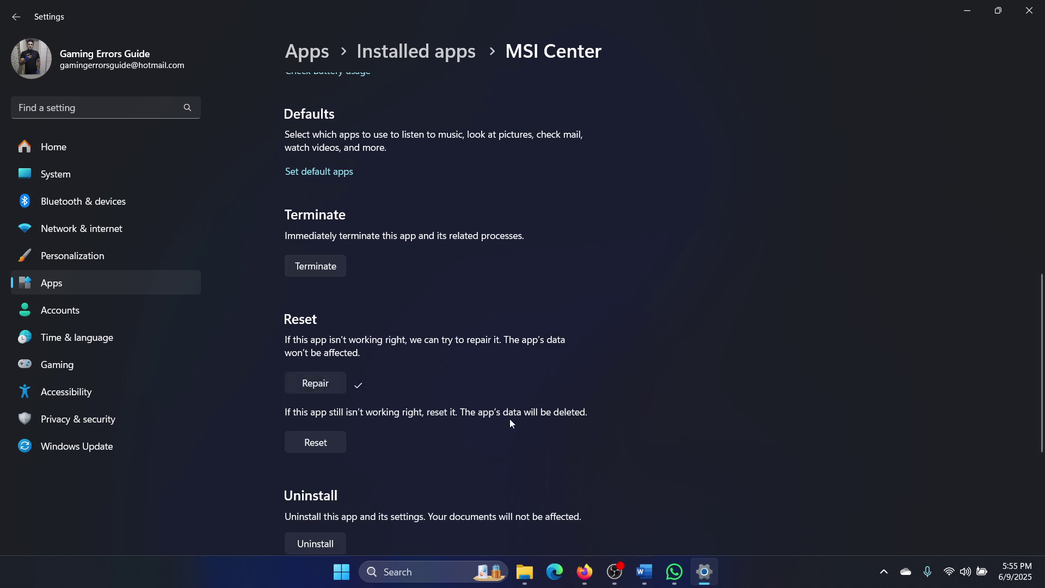
{"action": "left_click", "coordinate": [315, 442]}
{"action": "left_click", "coordinate": [381, 407]}
{"action": "scroll", "coordinate": [939, 368], "scroll_direction": "down", "scroll_amount": 3}
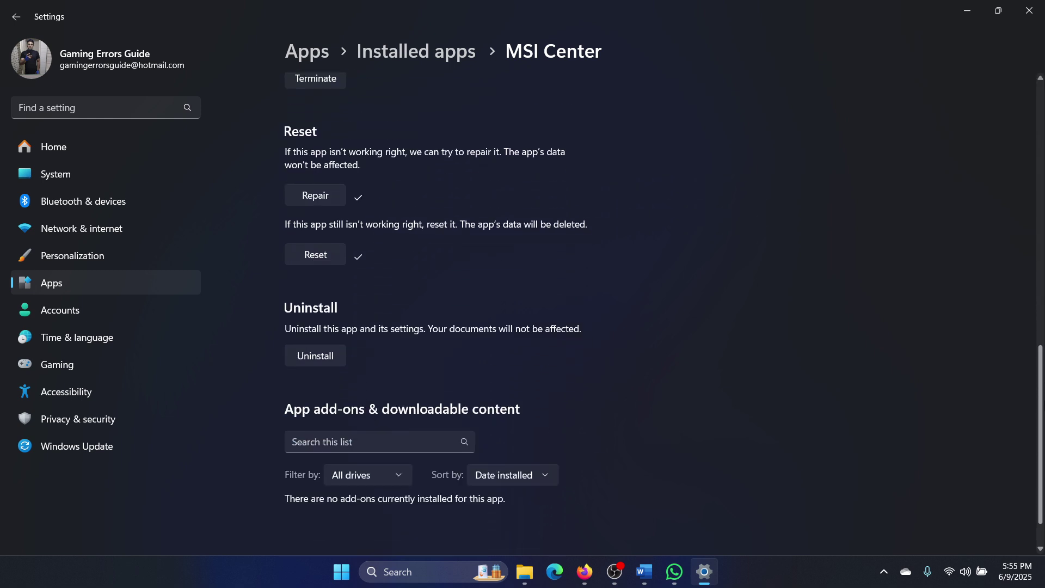
Uninstall MSI Center, close Settings, and search Microsoft Store for MSI Dragon Center
{"action": "left_click", "coordinate": [300, 362]}
{"action": "left_click", "coordinate": [375, 319]}
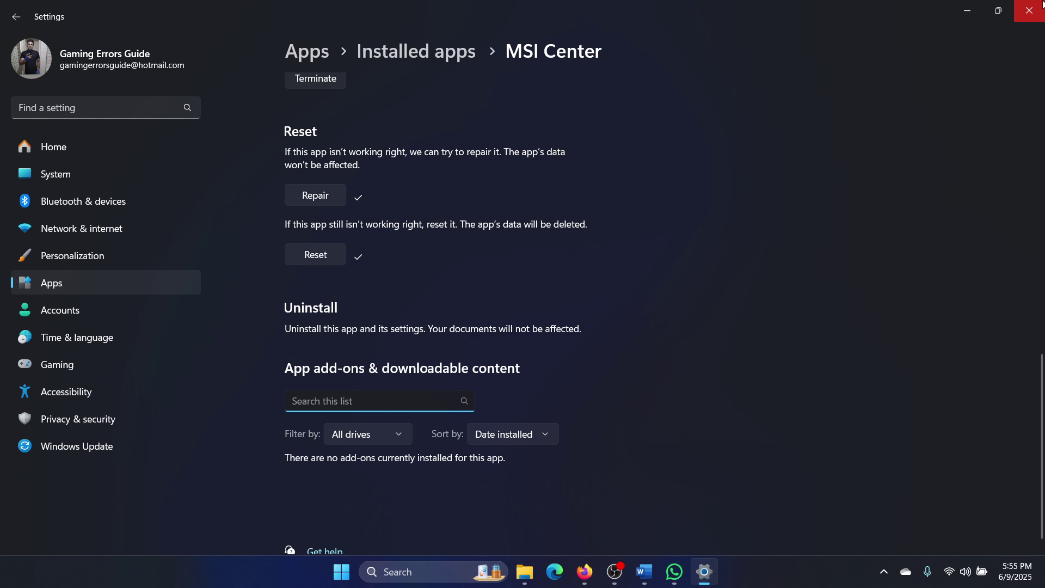
{"action": "left_click", "coordinate": [1028, 11]}
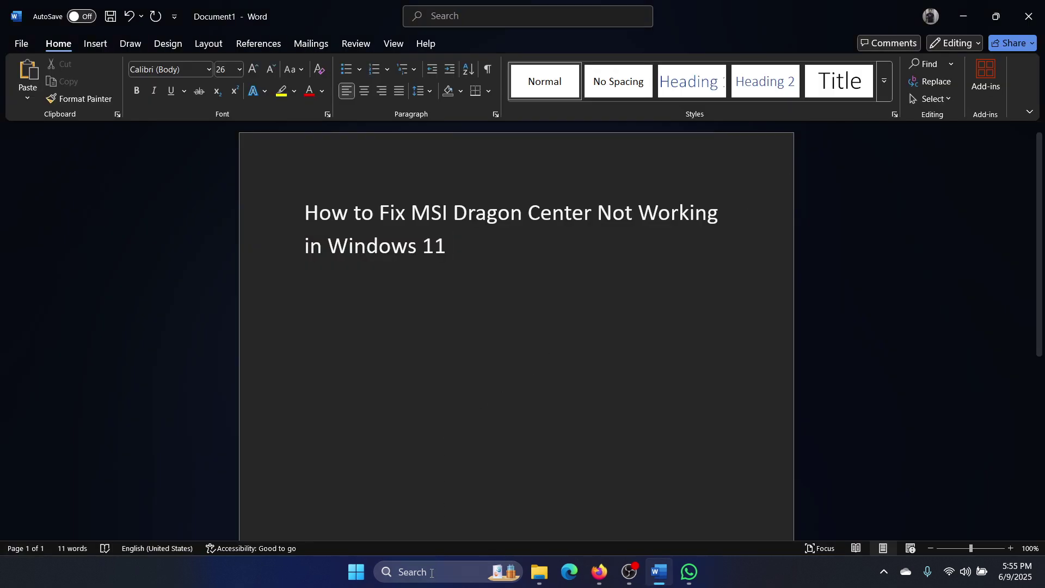
{"action": "left_click", "coordinate": [431, 571]}
{"action": "type", "text": "store"}
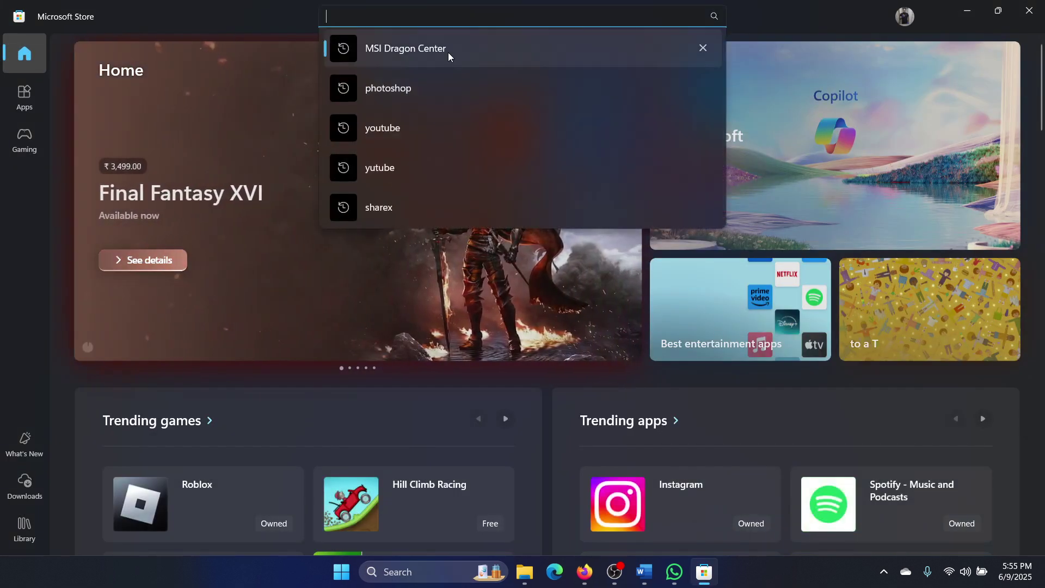
{"action": "left_click", "coordinate": [448, 52]}
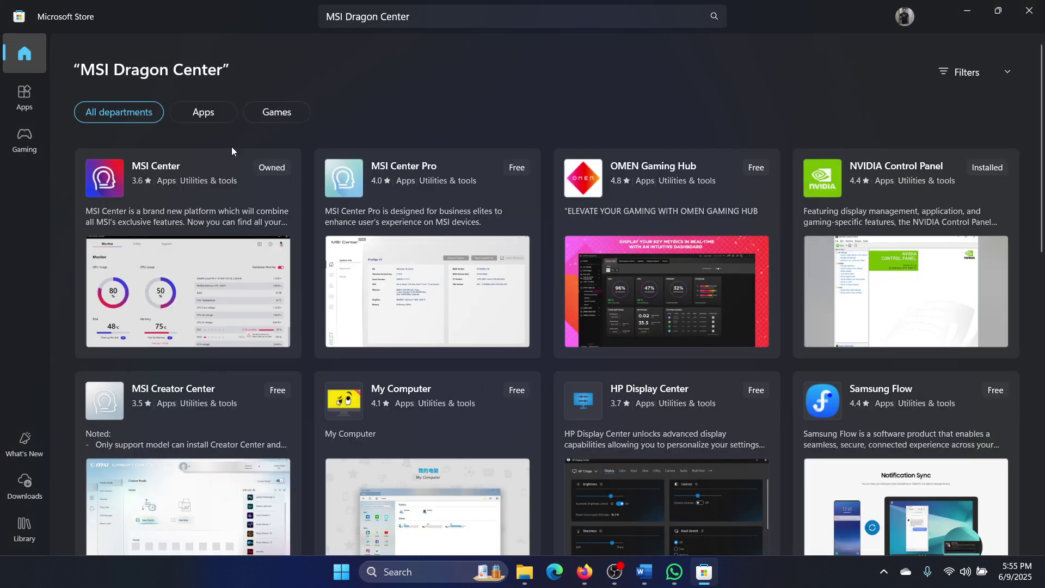
Install MSI Center from its Store page, then return to the Word document
{"action": "left_click", "coordinate": [159, 172]}
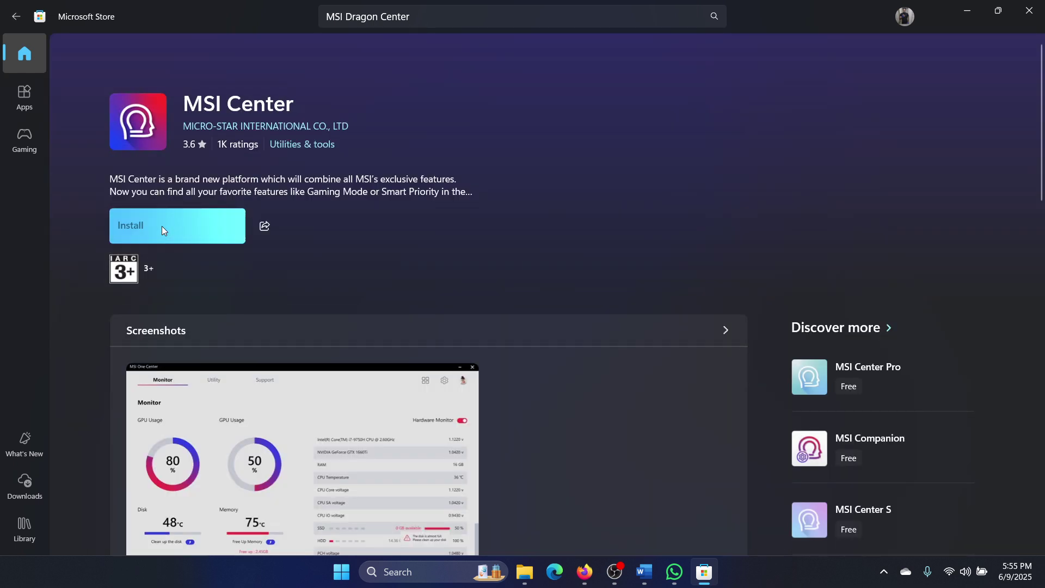
{"action": "left_click", "coordinate": [161, 230]}
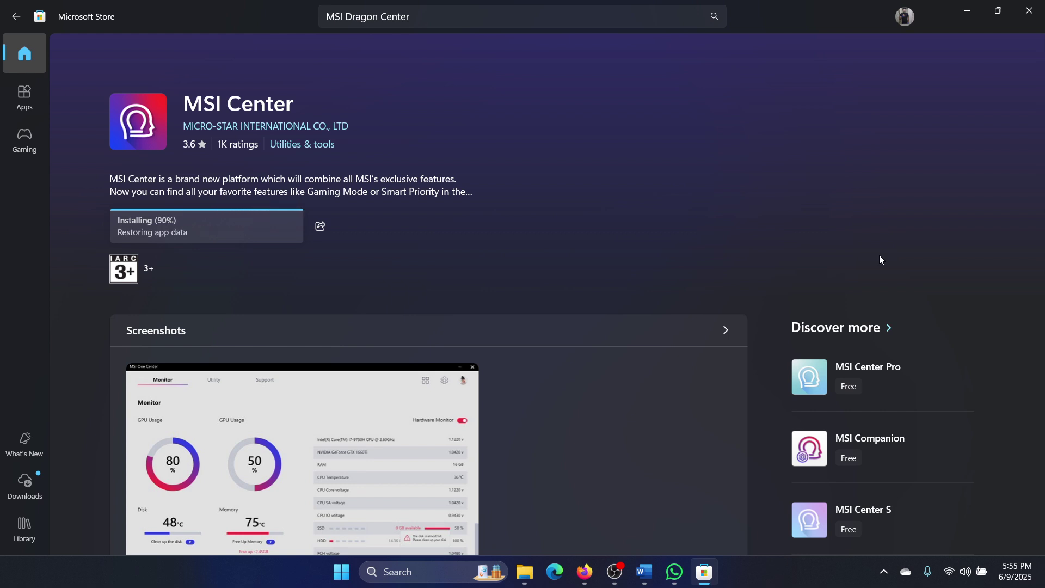
{"action": "left_click", "coordinate": [646, 573]}
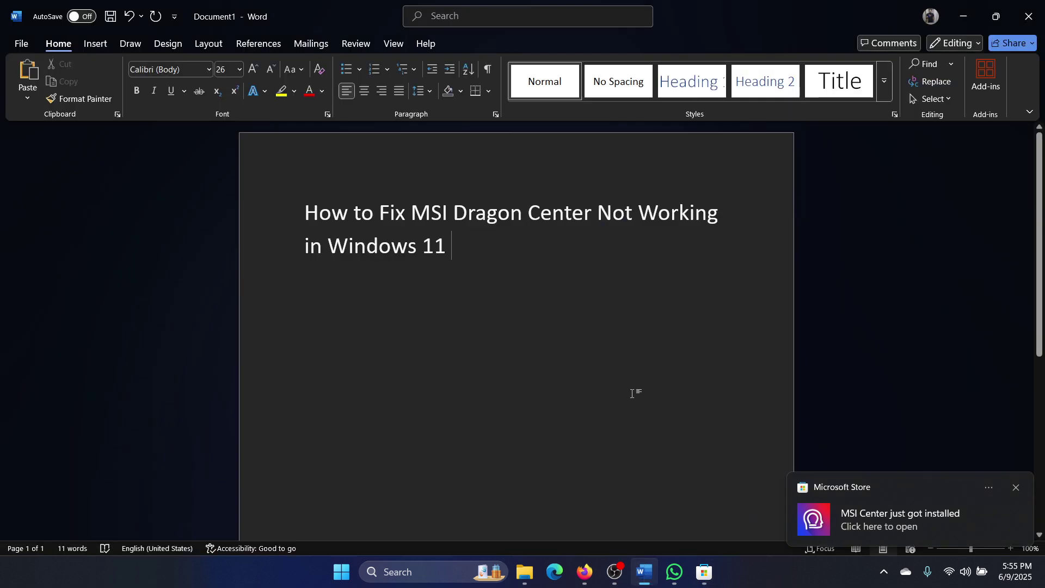